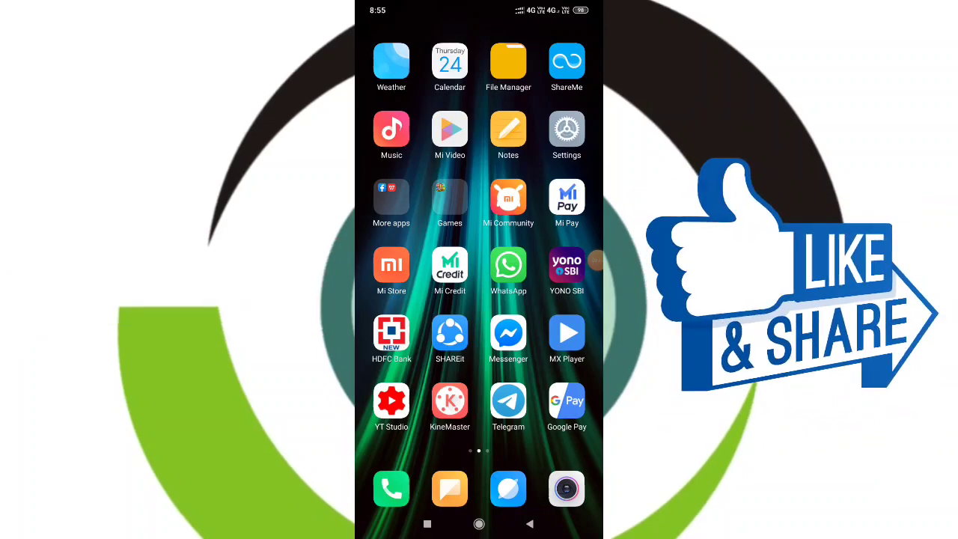
Swipe between the app pages and launch Google Pay
drag(554, 299, 404, 299)
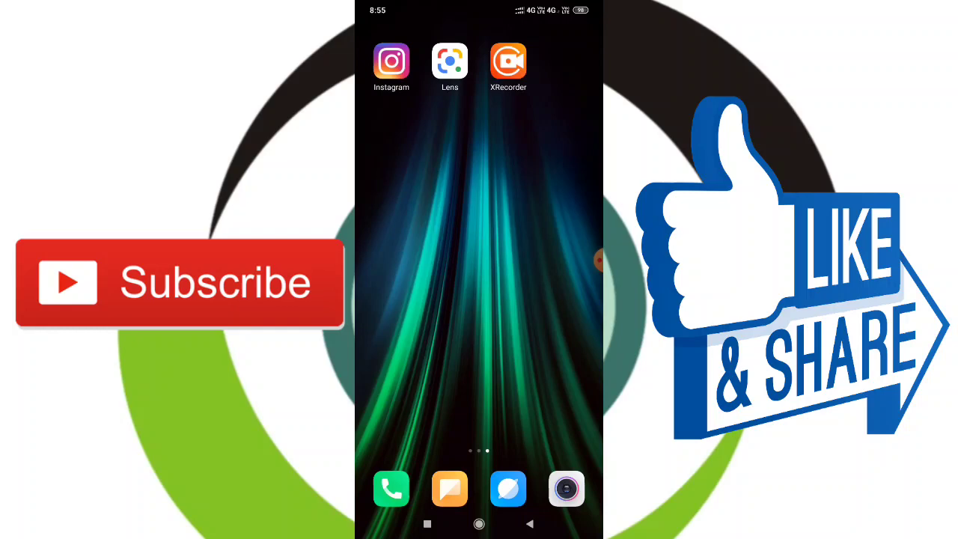
drag(404, 299, 554, 299)
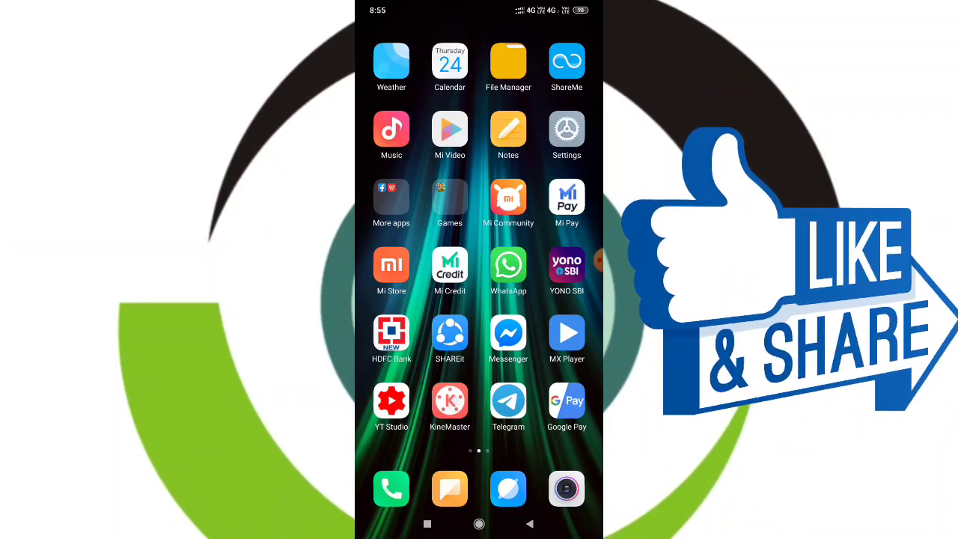
click(566, 407)
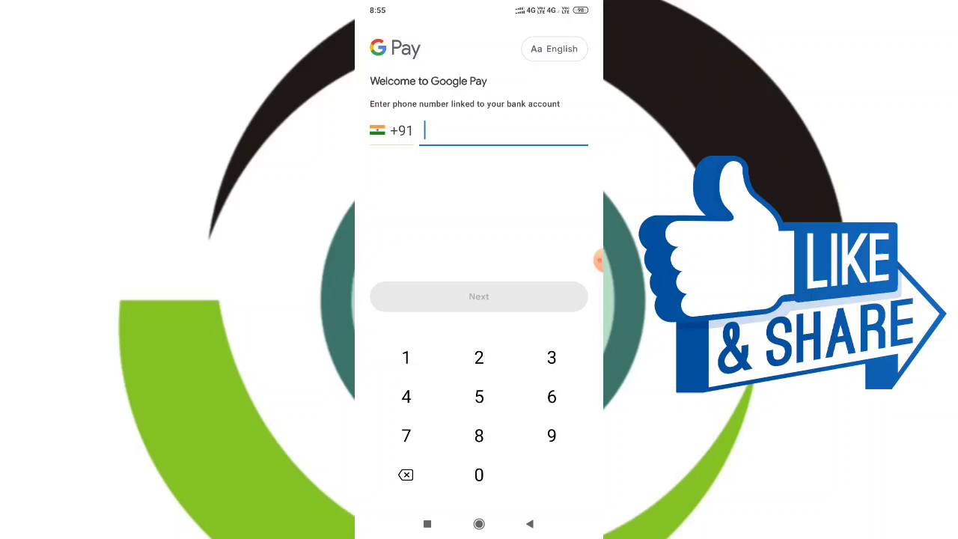
Enter the phone number linked to the bank account on the welcome screen
click(552, 436)
click(406, 396)
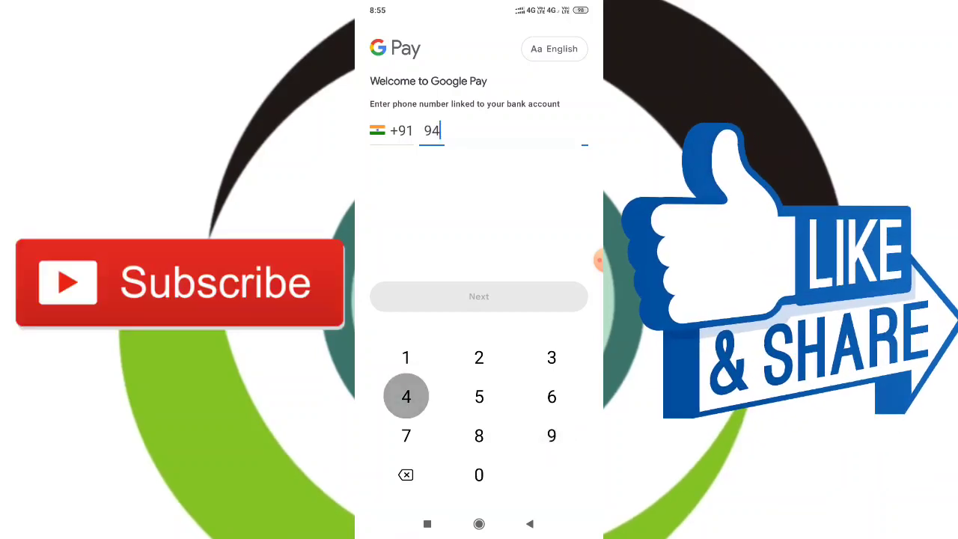
click(479, 397)
click(406, 357)
click(479, 396)
click(406, 435)
click(551, 435)
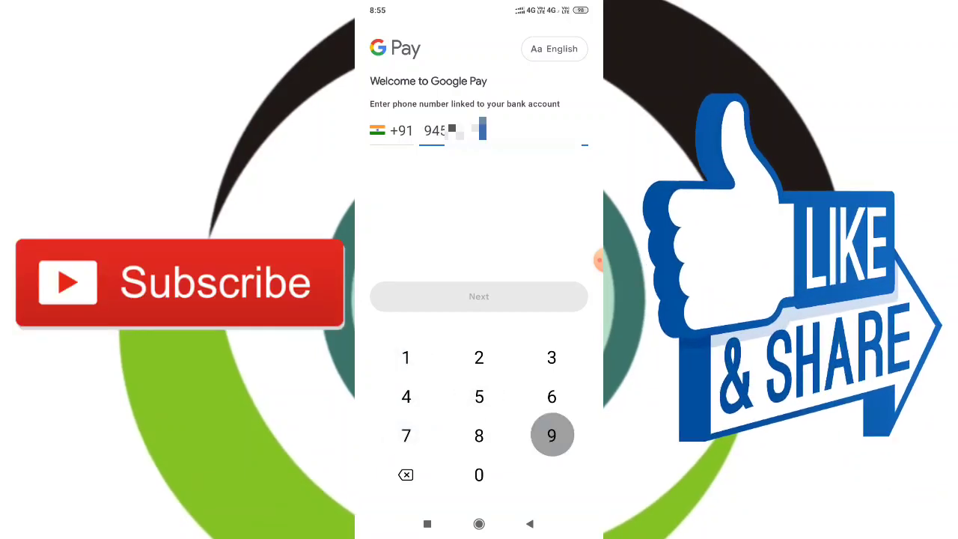
click(551, 396)
click(406, 397)
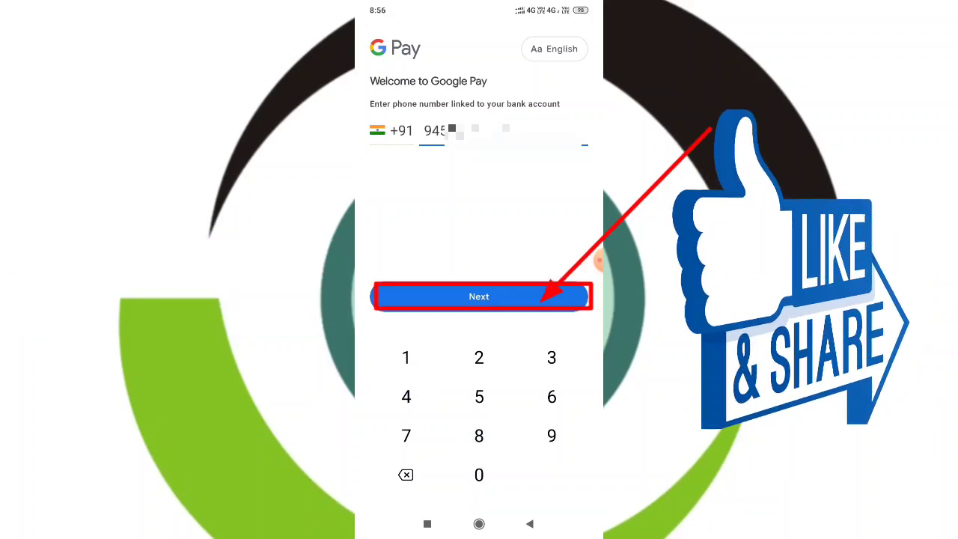
Submit the phone number, enter the SMS one-time code, and start using Google Pay
click(479, 297)
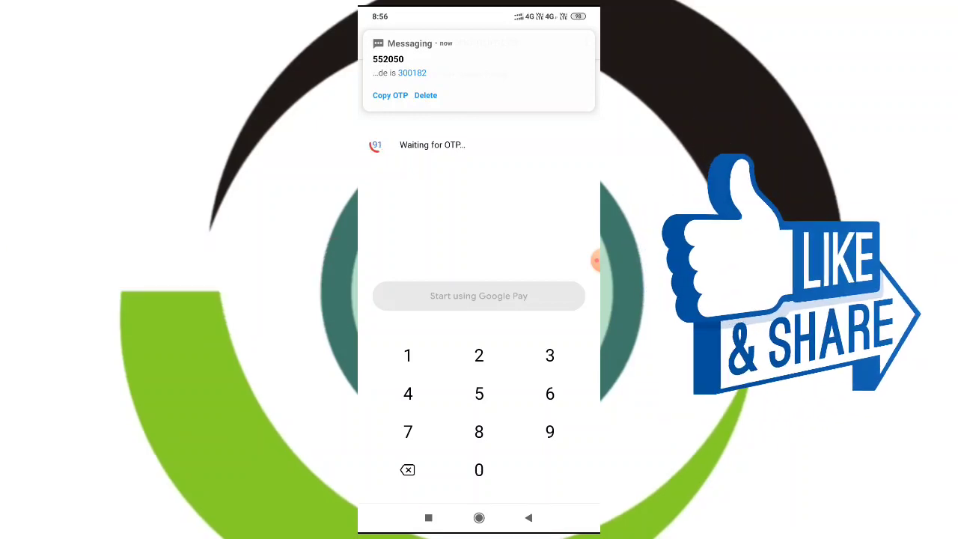
click(549, 354)
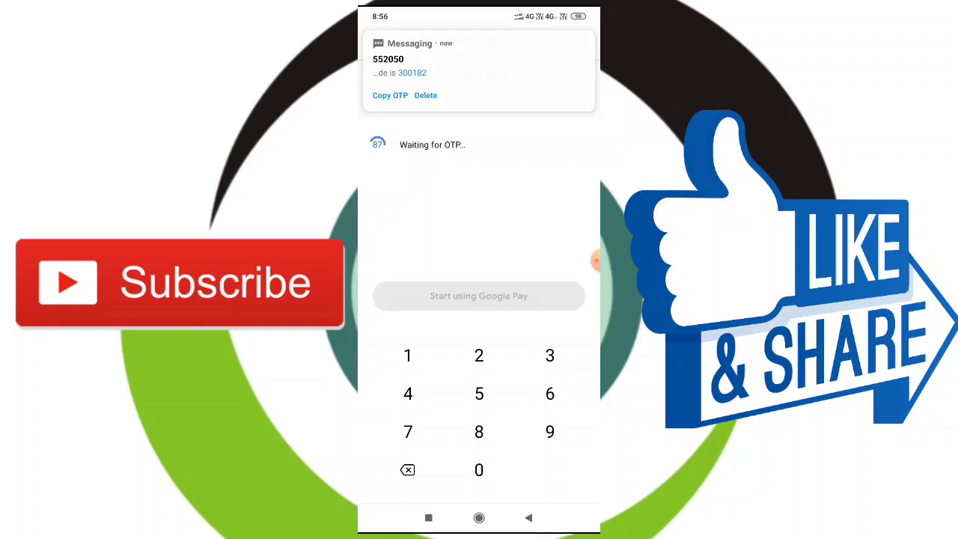
click(479, 470)
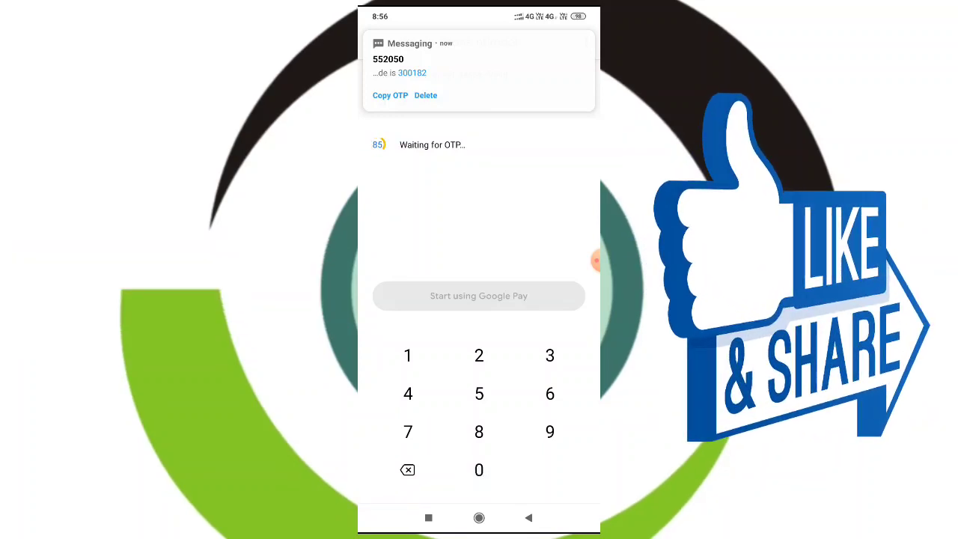
click(407, 354)
click(479, 431)
click(479, 355)
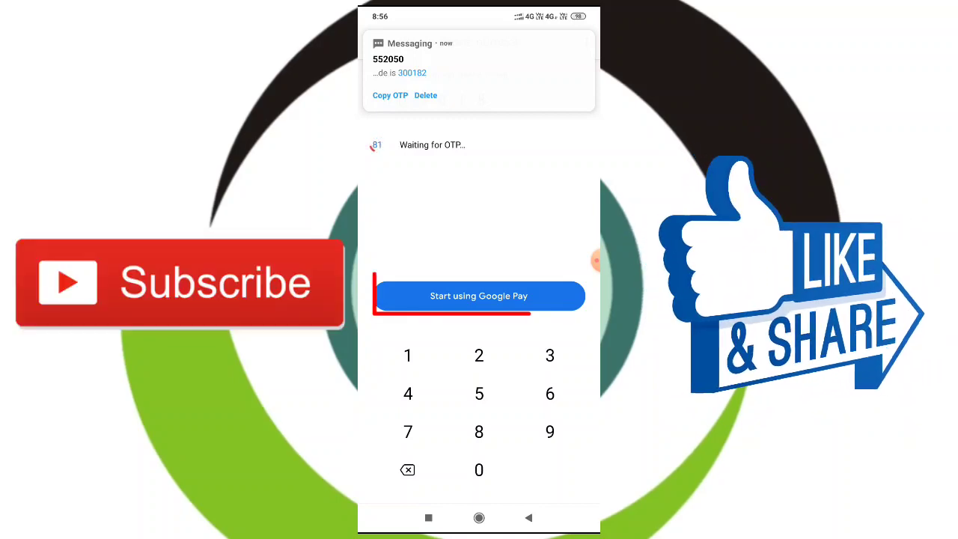
click(479, 295)
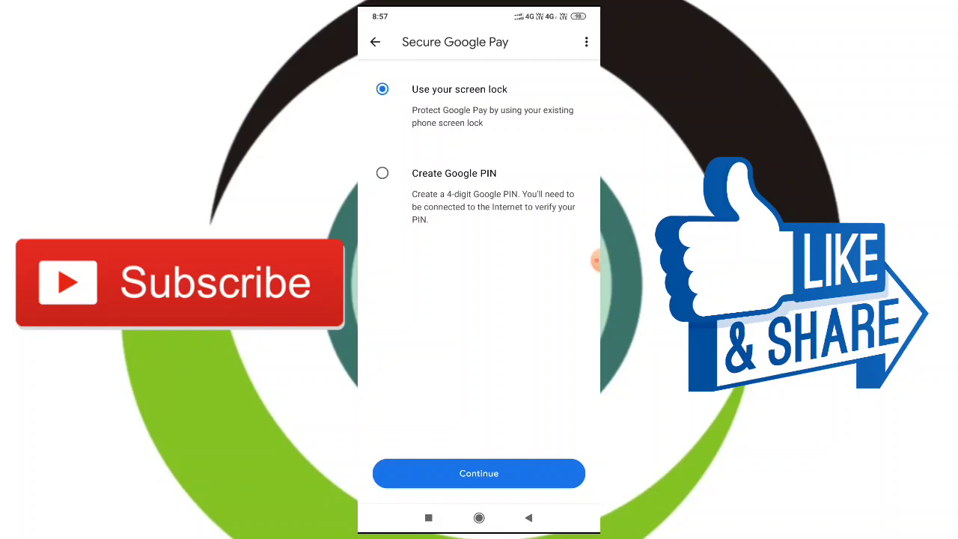
Select Create Google PIN instead of the screen lock and continue
click(381, 172)
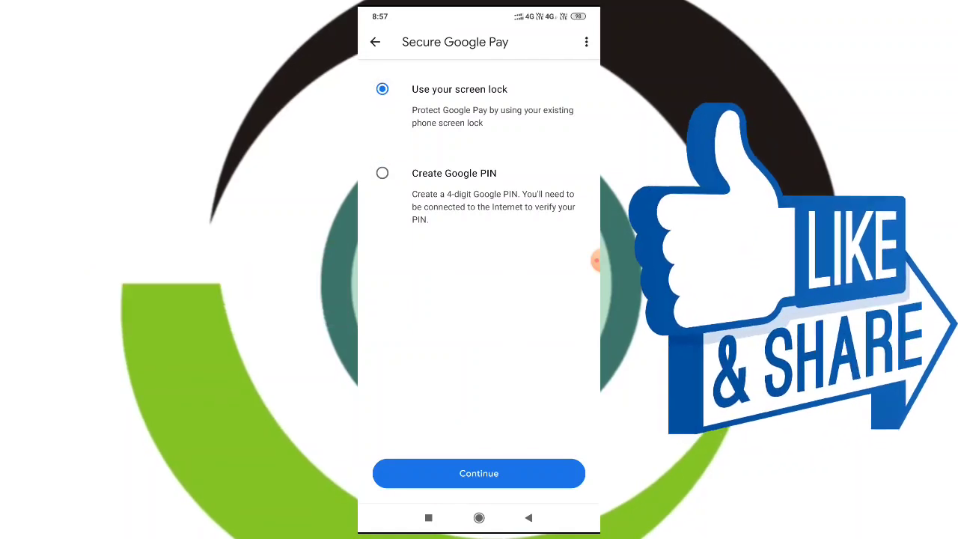
click(381, 173)
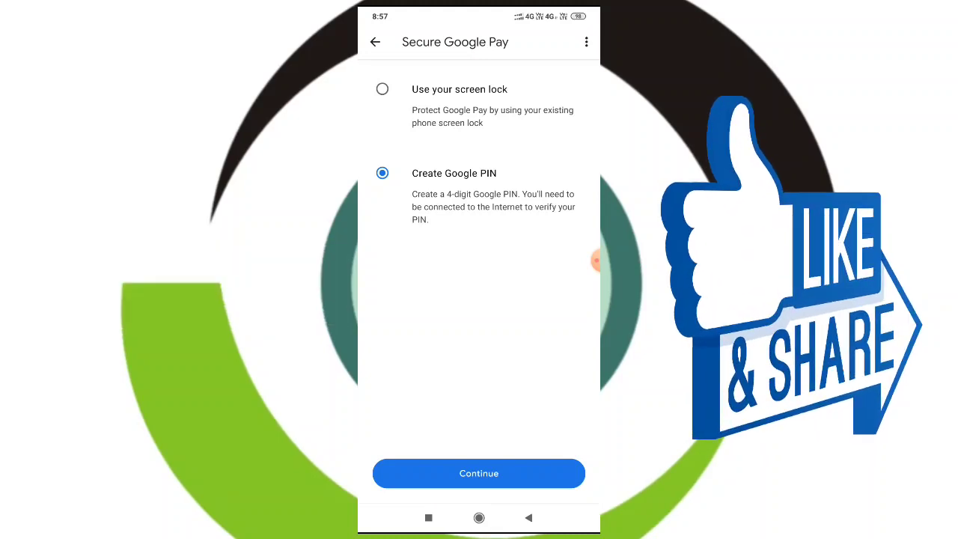
click(478, 473)
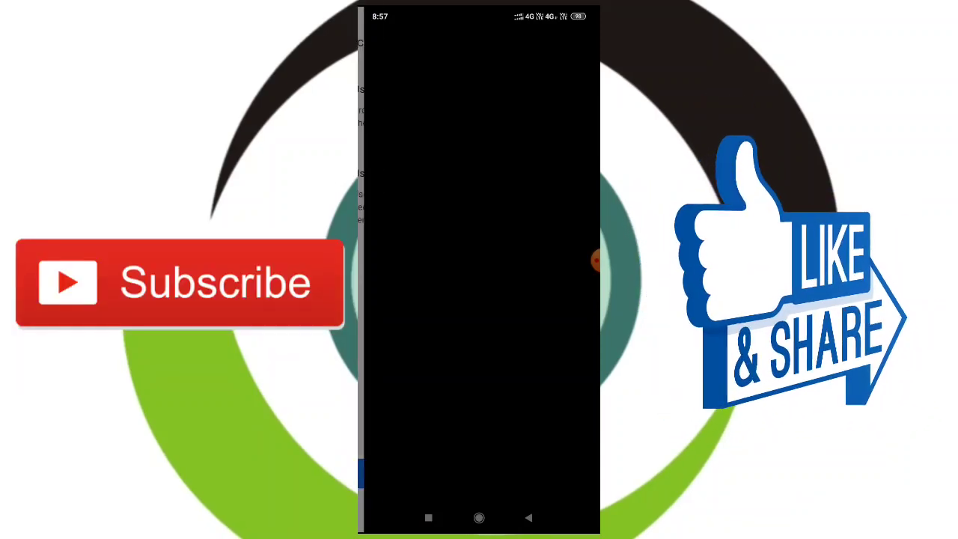
Scroll down through the setup to reach the Select your bank list
scroll(479, 337, down, 2)
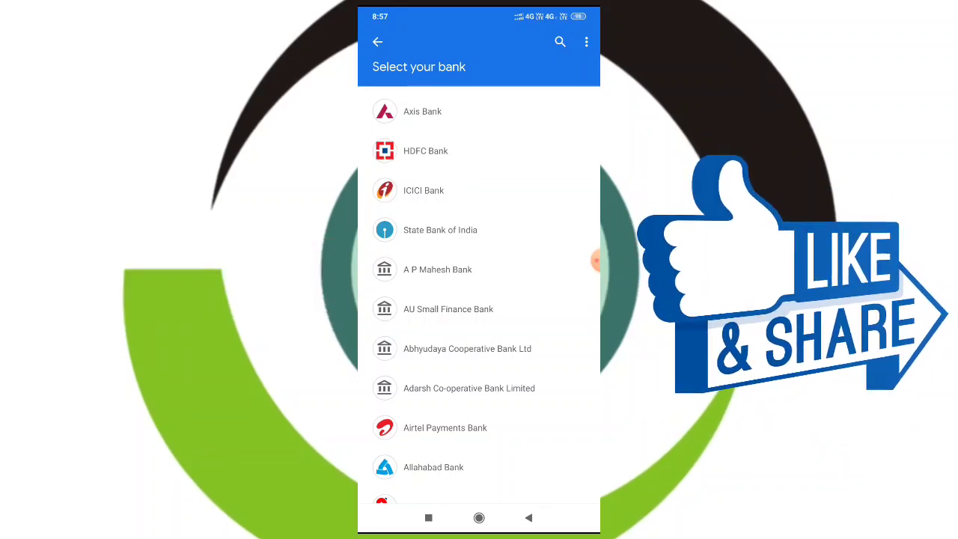
Choose HDFC Bank, allow SMS and call permissions, and verify via SIM 1 – airtel
click(425, 150)
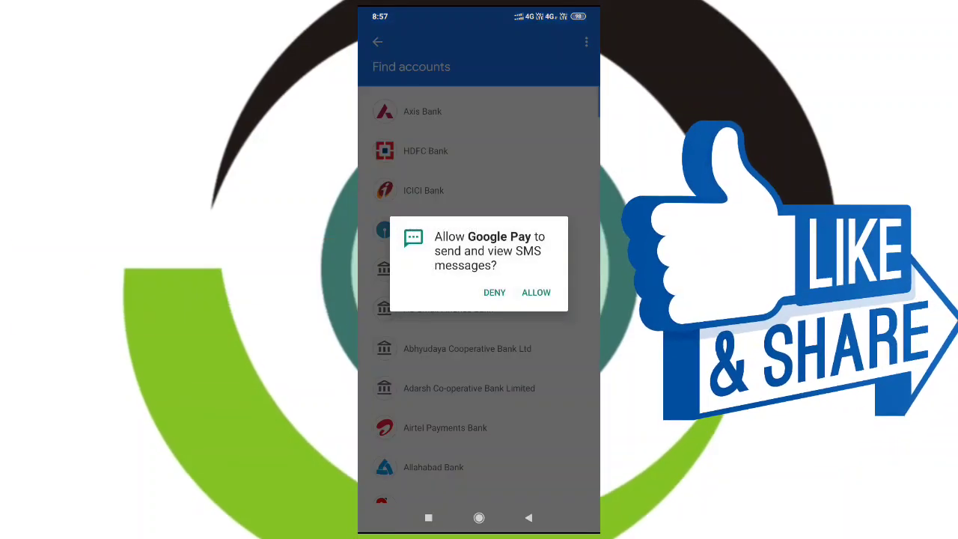
click(536, 292)
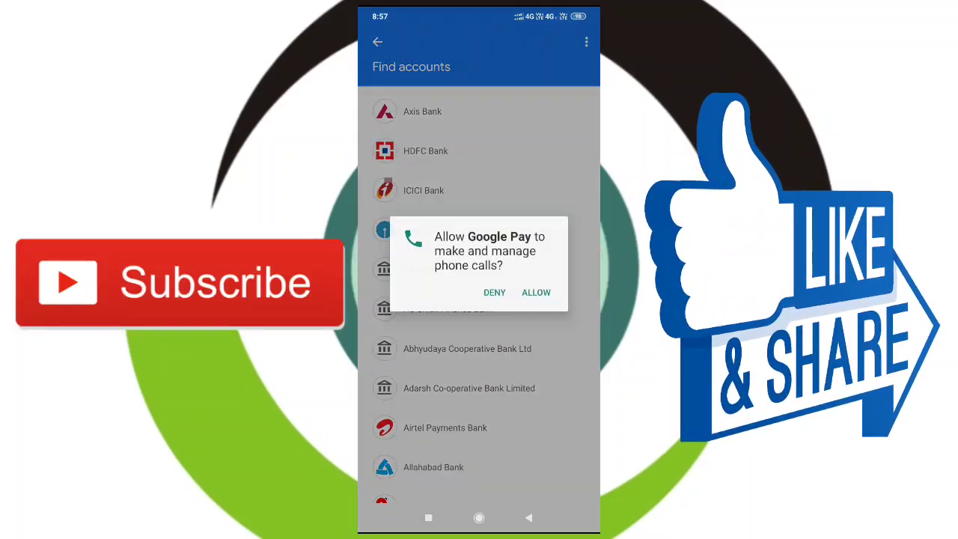
click(534, 290)
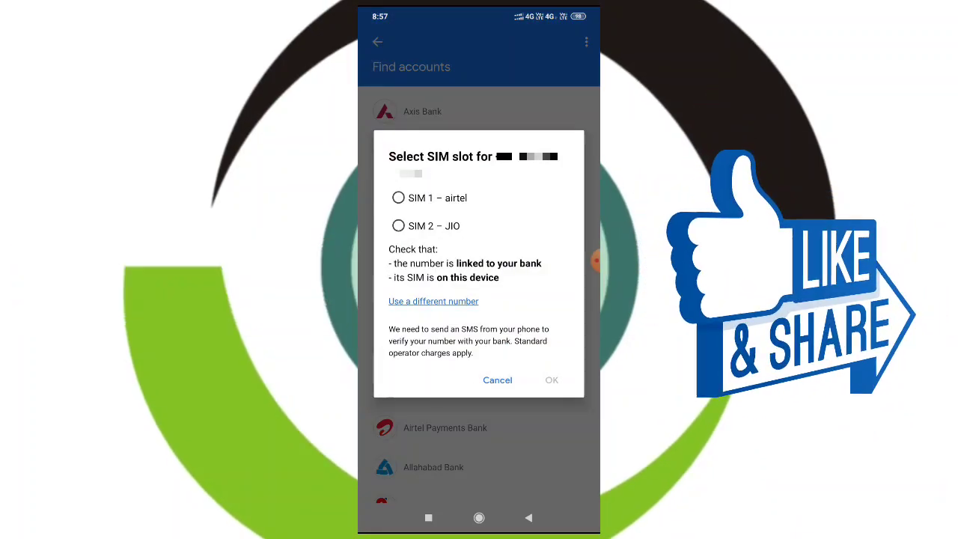
click(398, 198)
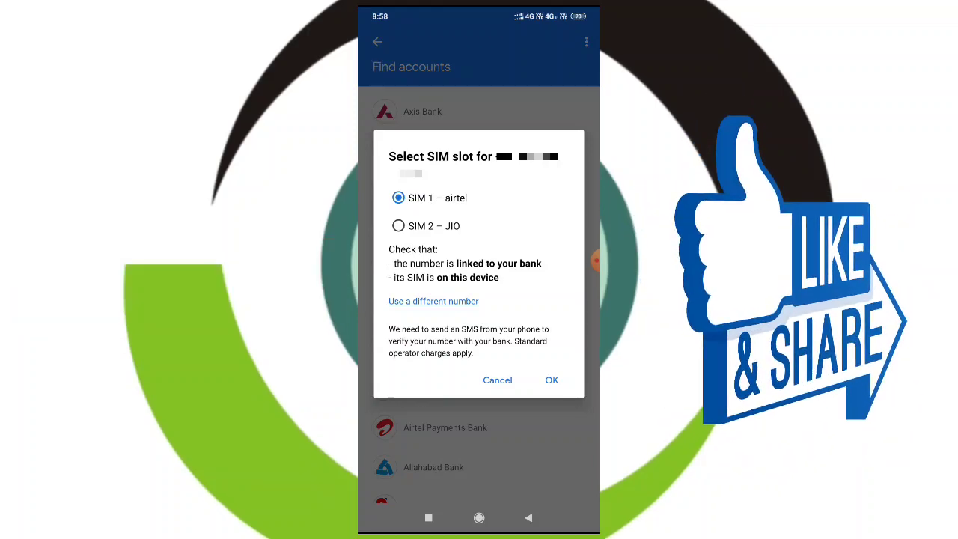
click(551, 380)
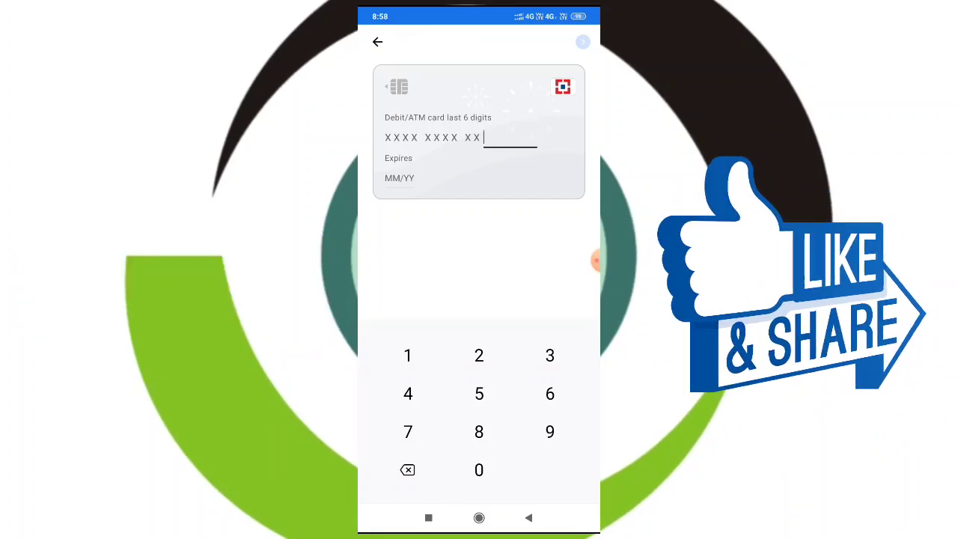
Enter the HDFC debit card's last six digits and expiry, then create the UPI PIN
click(408, 394)
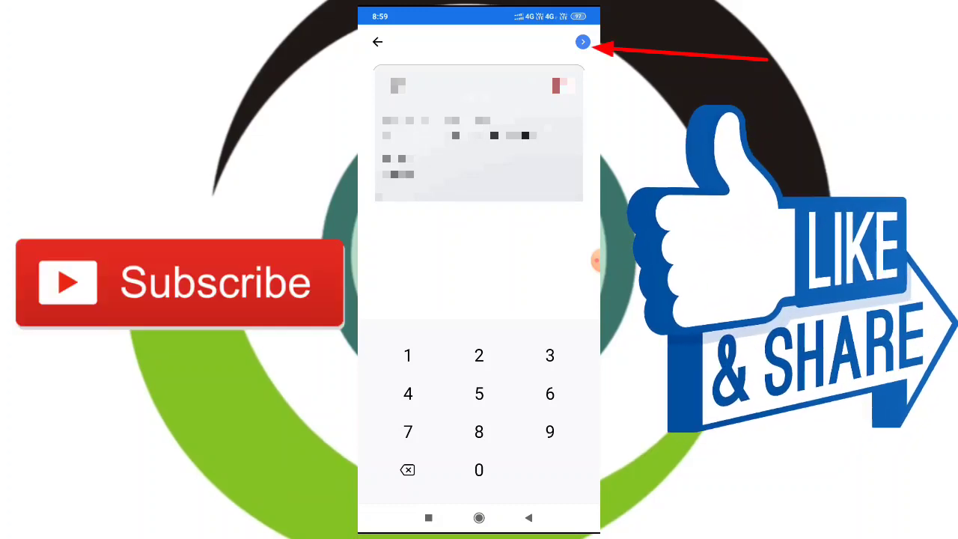
click(583, 42)
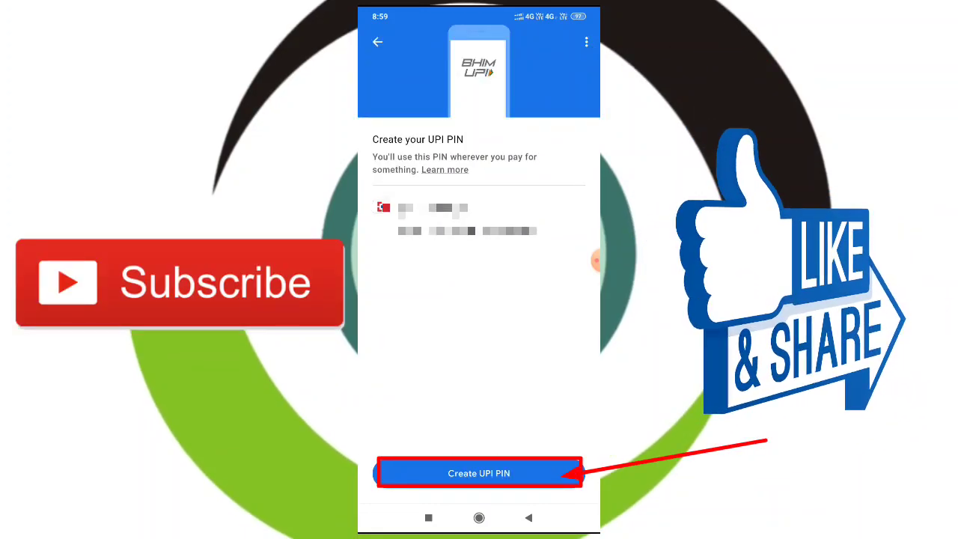
click(479, 473)
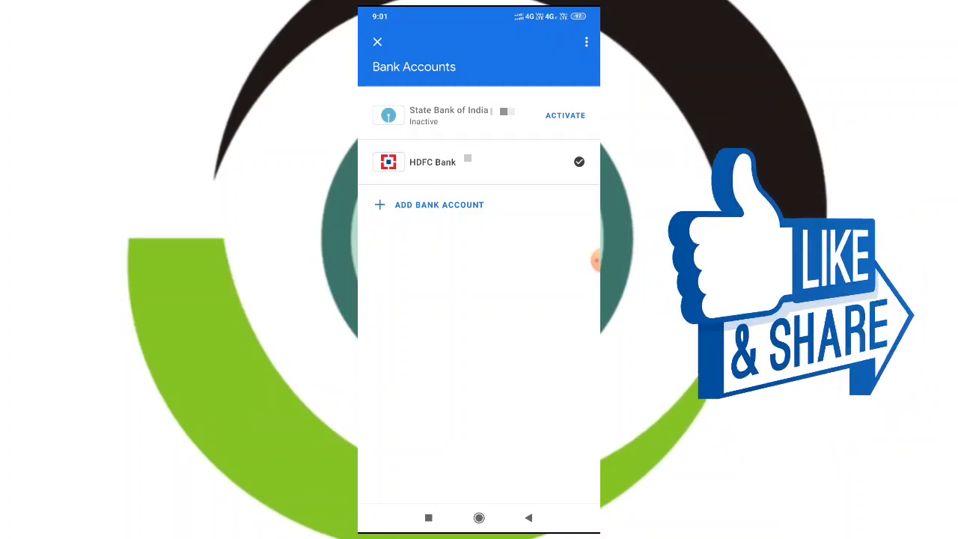
Close Bank Accounts and dismiss the Start a new payment tip
click(377, 42)
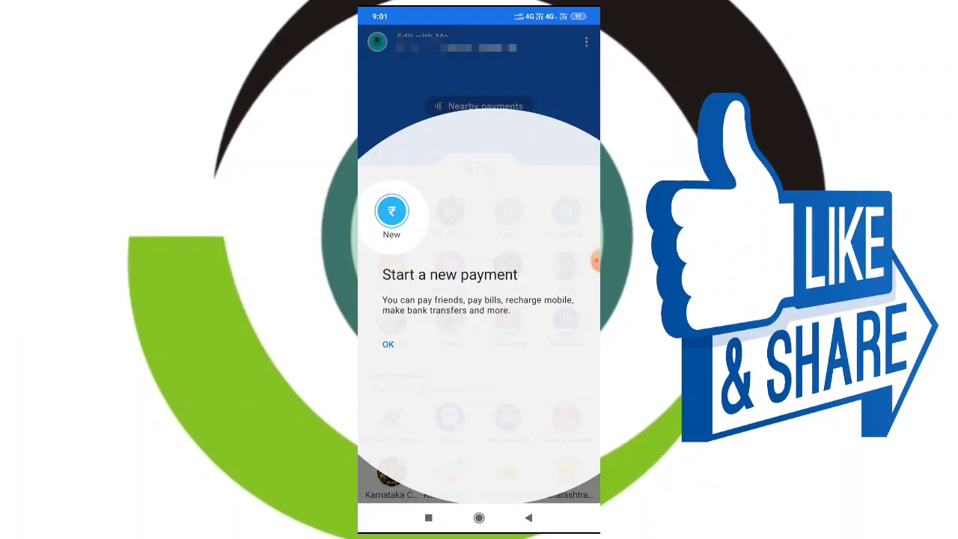
click(388, 343)
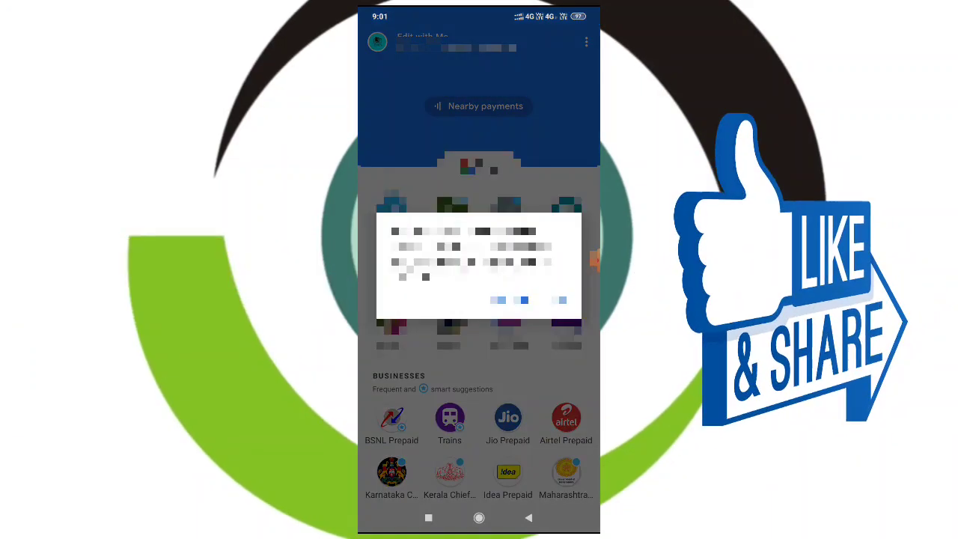